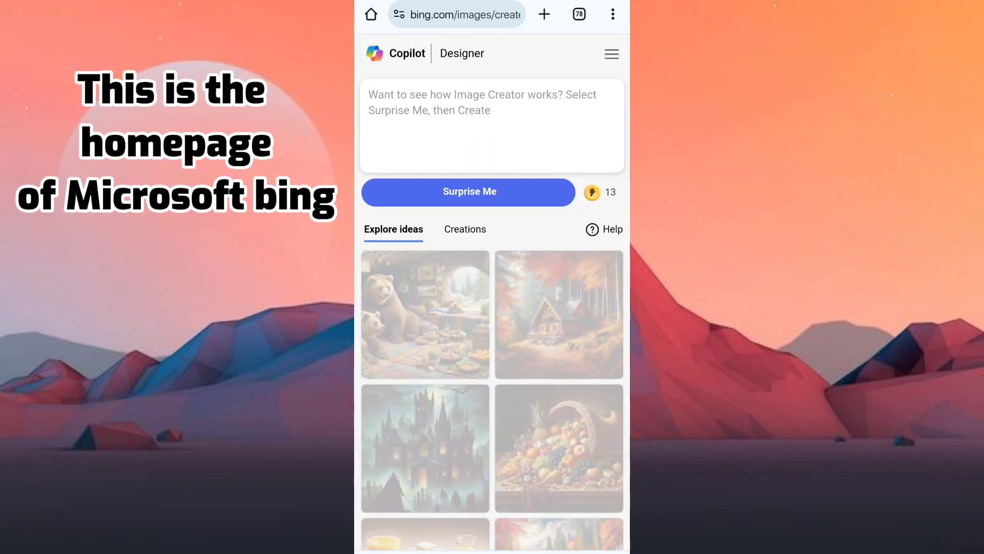
{"action": "scroll", "coordinate": [492, 308], "scroll_direction": "down", "scroll_amount": 10}
{"action": "scroll", "coordinate": [493, 293], "scroll_direction": "up", "scroll_amount": 10}
- Tap the Copilot Designer prompt field to begin entering a new image prompt
{"action": "left_click", "coordinate": [492, 124]}
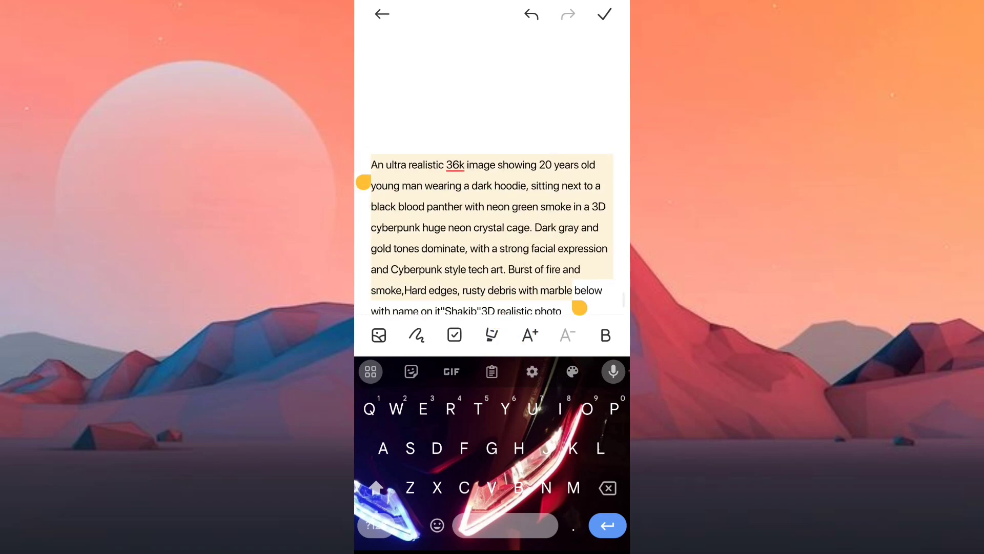
- Copy the cyberpunk panther prompt, paste it into the prompt field, and hit Create
{"action": "left_click", "coordinate": [546, 88]}
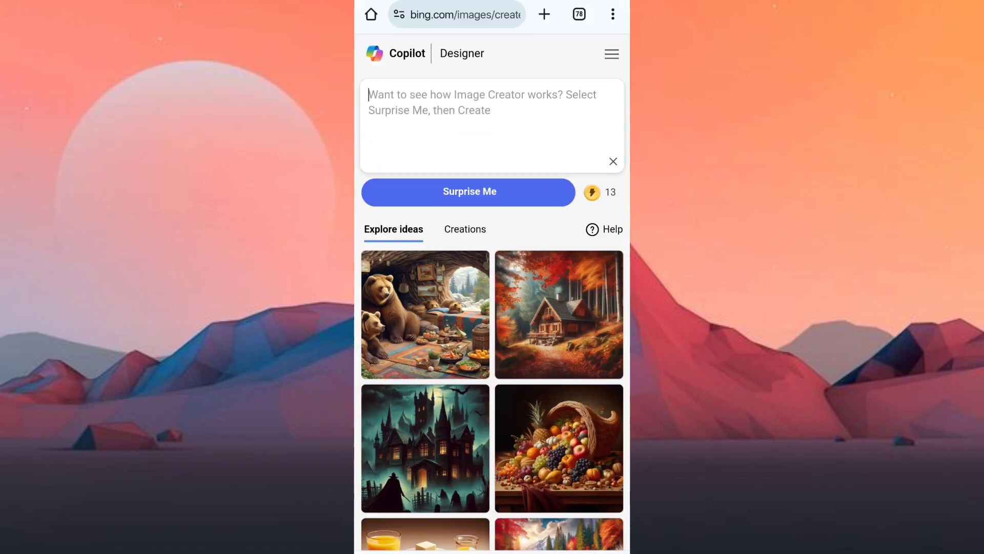
{"action": "left_click", "coordinate": [378, 149]}
{"action": "left_click", "coordinate": [377, 73]}
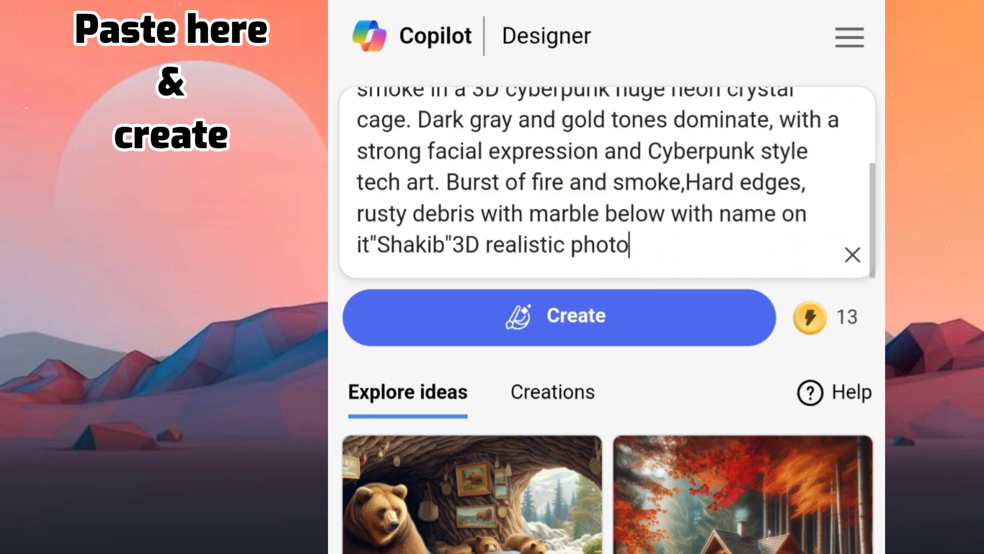
{"action": "left_click", "coordinate": [423, 307]}
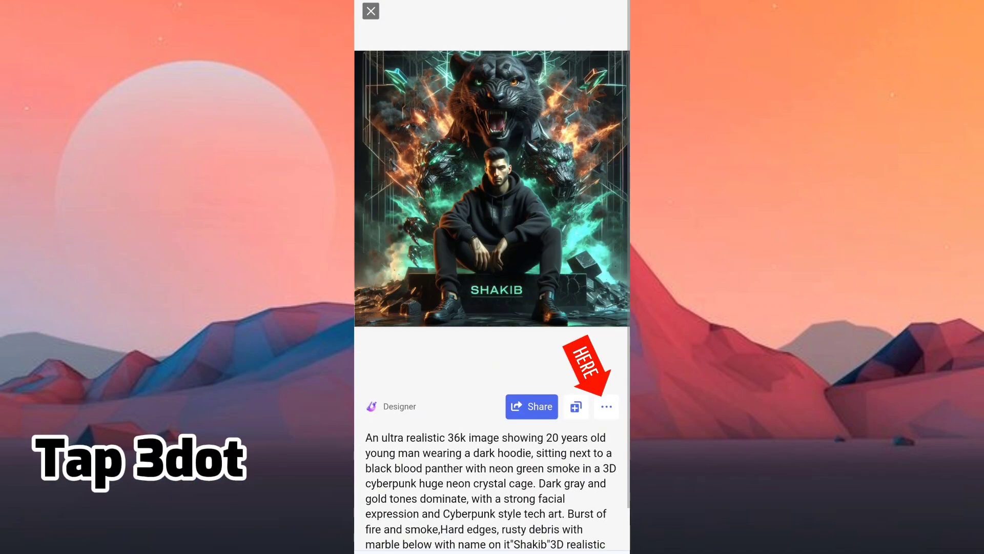
- Download the hooded man and panther image and confirm the save location
{"action": "left_click", "coordinate": [607, 406]}
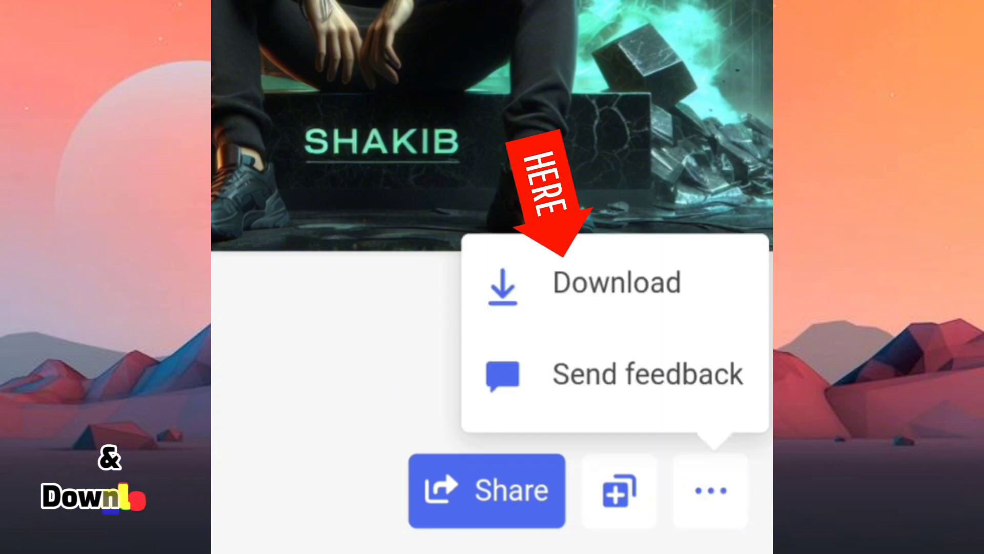
{"action": "left_click", "coordinate": [616, 282]}
{"action": "left_click", "coordinate": [585, 345]}
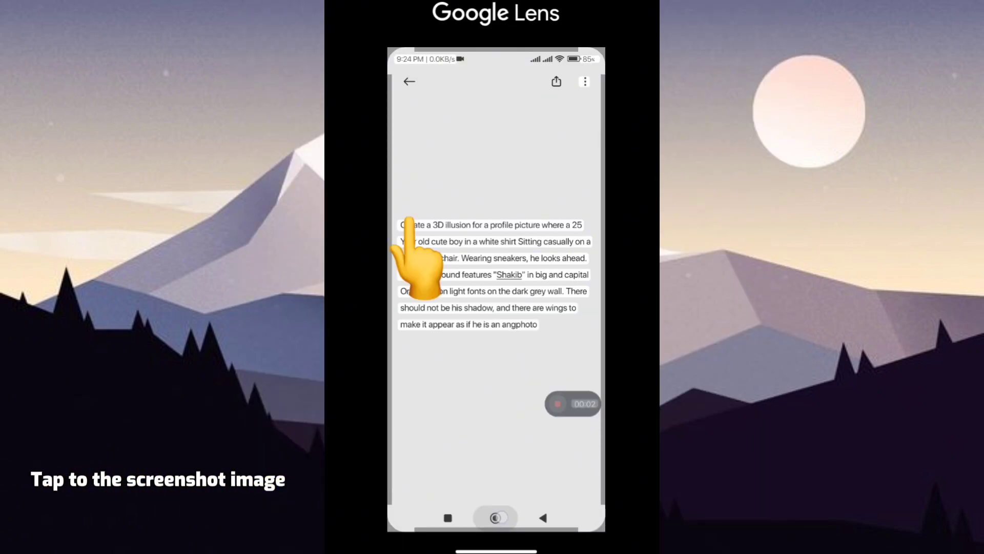
- Select the whole 3D-illusion profile picture prompt, starting at 'Create', and copy it
{"action": "left_click", "coordinate": [395, 225]}
{"action": "left_click_drag", "start_coordinate": [428, 256], "coordinate": [586, 362]}
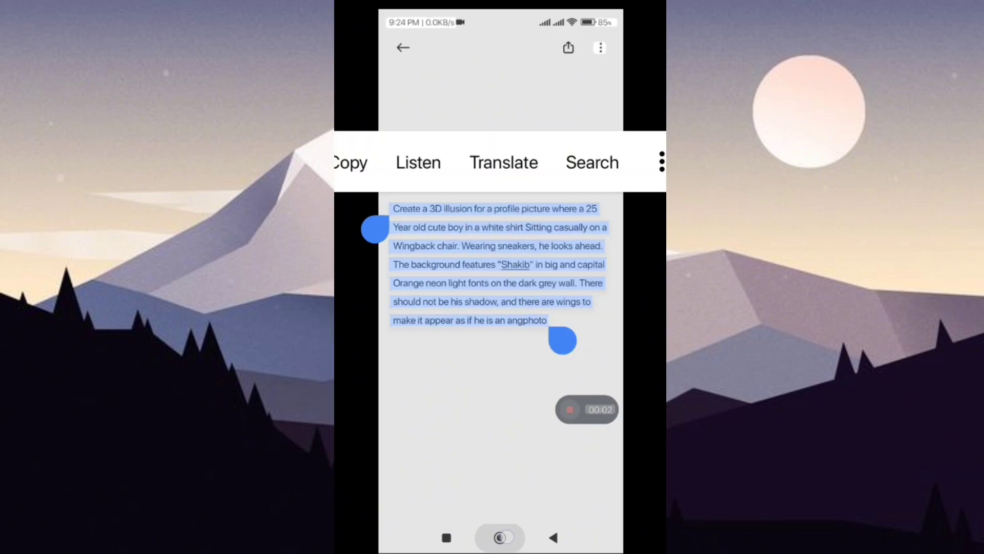
{"action": "left_click", "coordinate": [352, 162]}
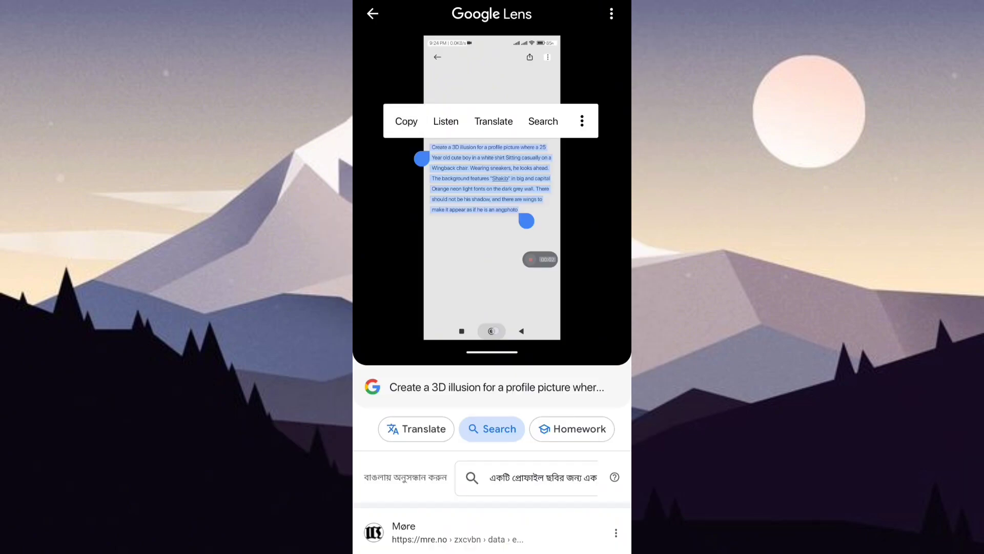